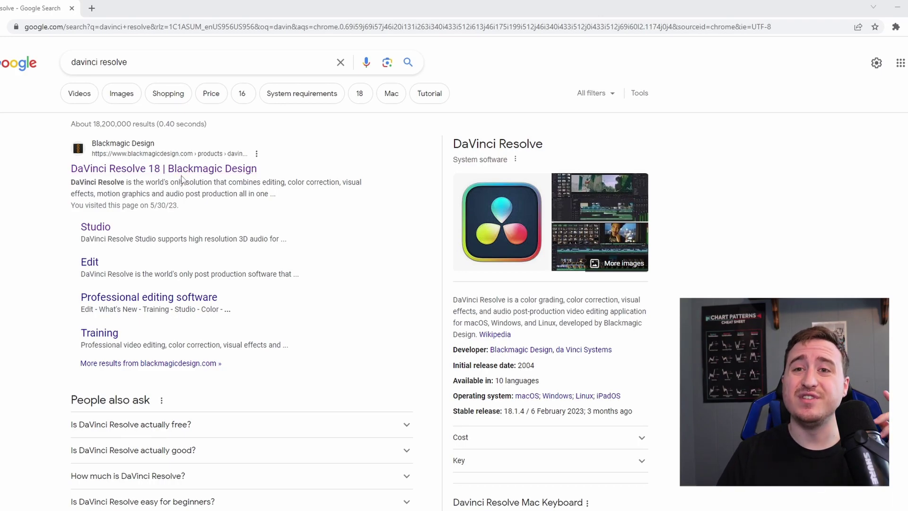
- Open Blackmagic Design's DaVinci Resolve 18 result, then go to its Studio page
{"action": "left_click", "coordinate": [184, 170]}
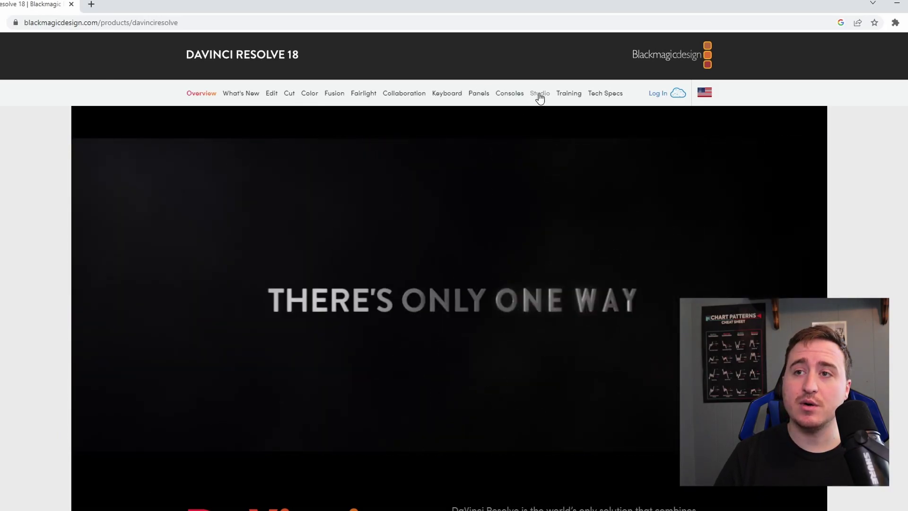
{"action": "left_click", "coordinate": [533, 93]}
{"action": "scroll", "coordinate": [332, 221], "scroll_direction": "down", "scroll_amount": 4}
{"action": "scroll", "coordinate": [332, 221], "scroll_direction": "down", "scroll_amount": 1}
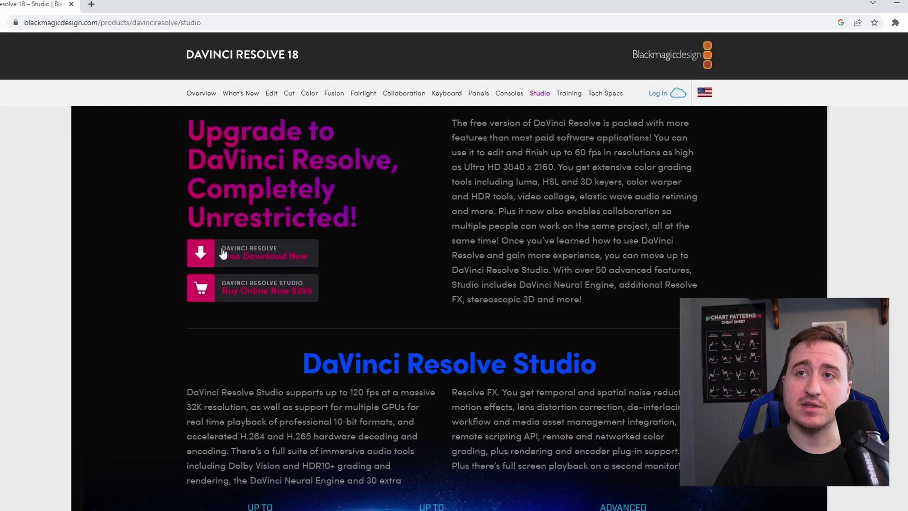
- Begin the free DaVinci Resolve 18.5 download from the Studio page
{"action": "left_click", "coordinate": [244, 263]}
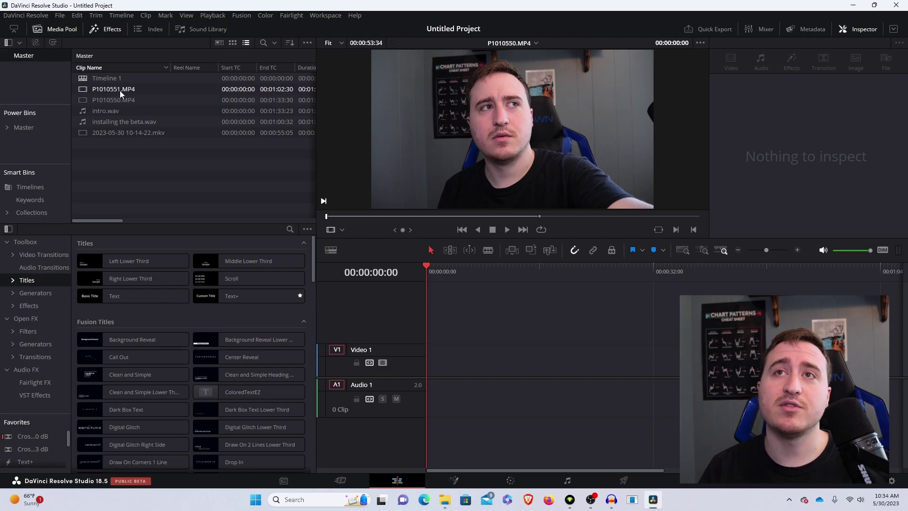
- Transcribe P1010551.MP4's audio from the Media Pool and bring up the transcript's extra options
{"action": "right_click", "coordinate": [120, 88]}
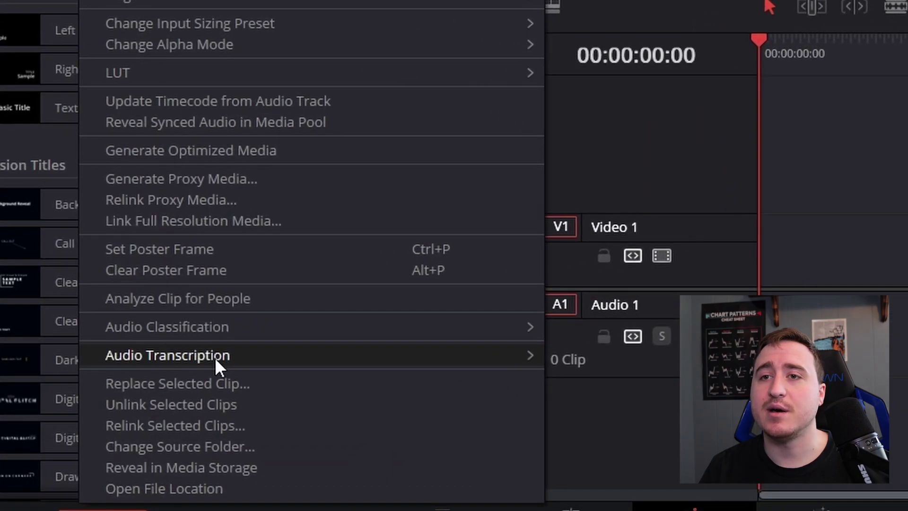
{"action": "mouse_move", "coordinate": [167, 355]}
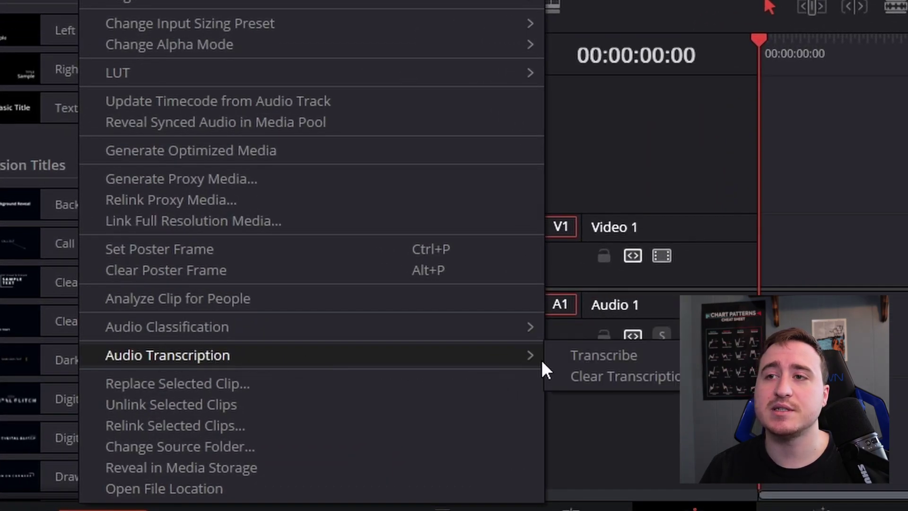
{"action": "left_click", "coordinate": [625, 354]}
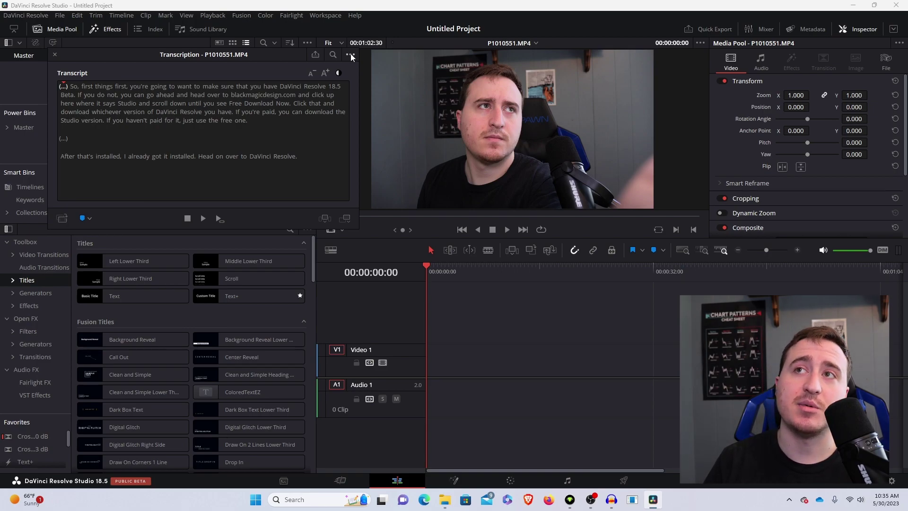
{"action": "left_click", "coordinate": [351, 55]}
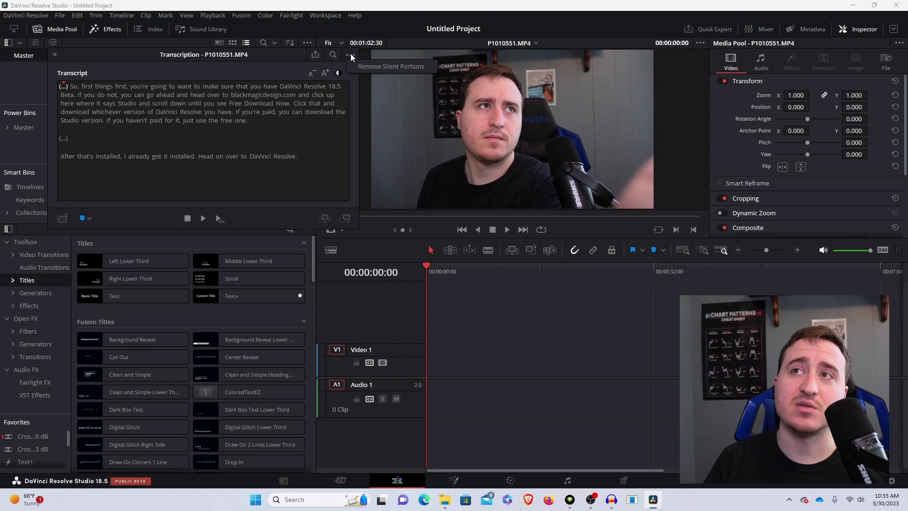
- Strip silent portions from the P1010551.MP4 transcript and move the Transcription window aside
{"action": "left_click", "coordinate": [374, 68]}
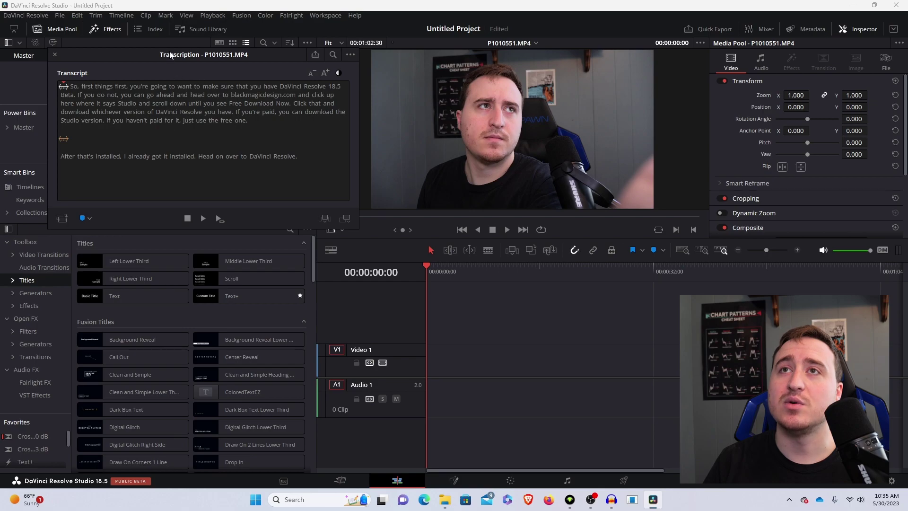
{"action": "left_click_drag", "start_coordinate": [171, 55], "coordinate": [450, 77]}
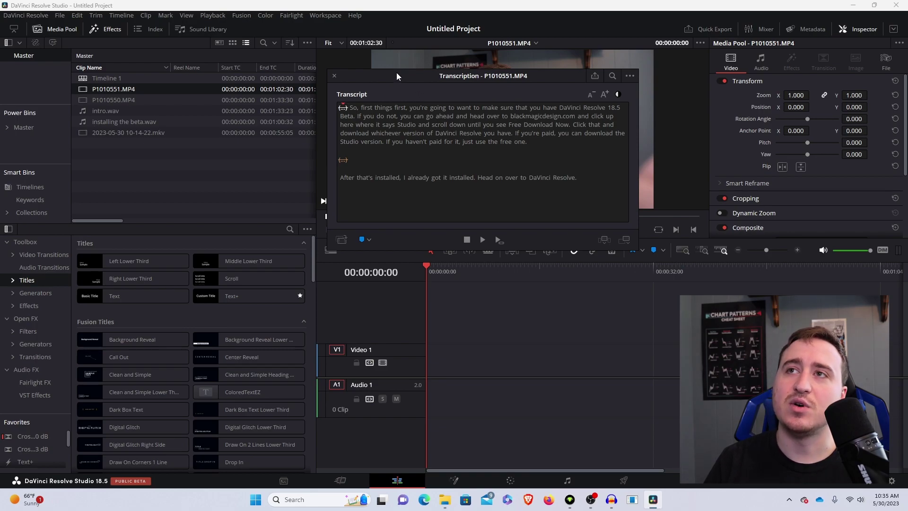
{"action": "left_click_drag", "start_coordinate": [396, 74], "coordinate": [406, 106]}
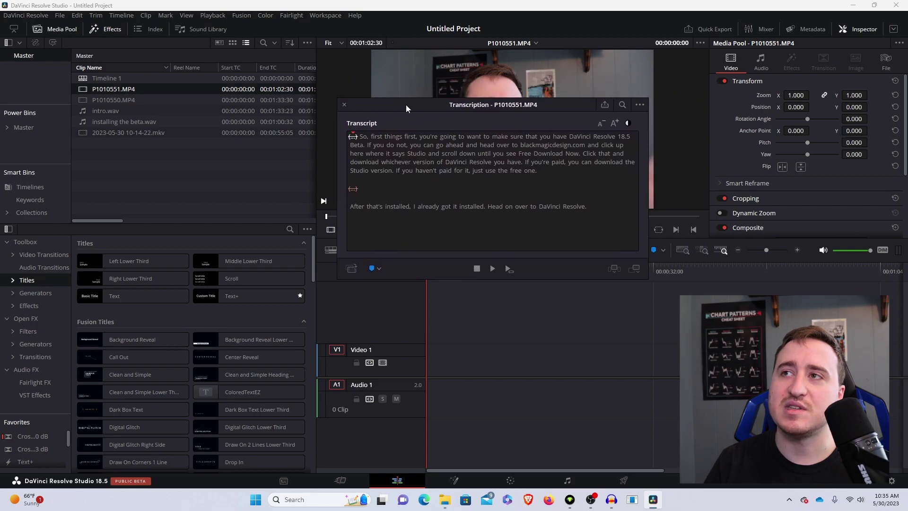
{"action": "left_click_drag", "start_coordinate": [406, 104], "coordinate": [463, 96]}
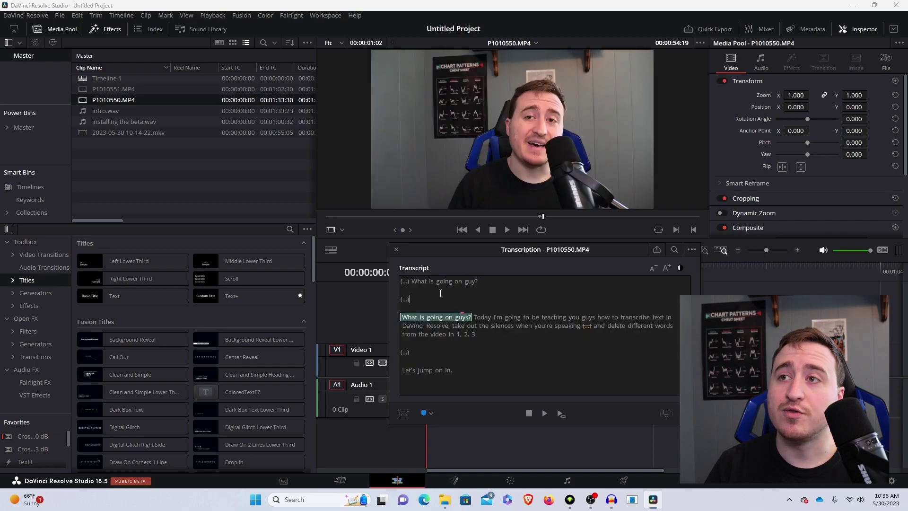
- Delete the opening 'What is going on guy?' false start from the P1010550.MP4 transcript
{"action": "left_click_drag", "start_coordinate": [440, 293], "coordinate": [387, 270]}
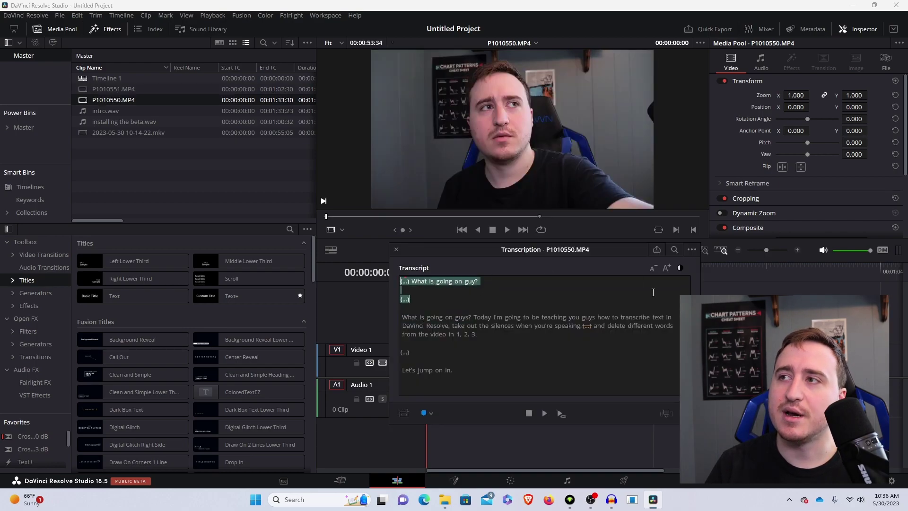
{"action": "mouse_move", "coordinate": [425, 299]}
{"action": "left_mouse_down"}
{"action": "mouse_move", "coordinate": [395, 277]}
{"action": "mouse_move", "coordinate": [427, 286]}
{"action": "left_mouse_up"}
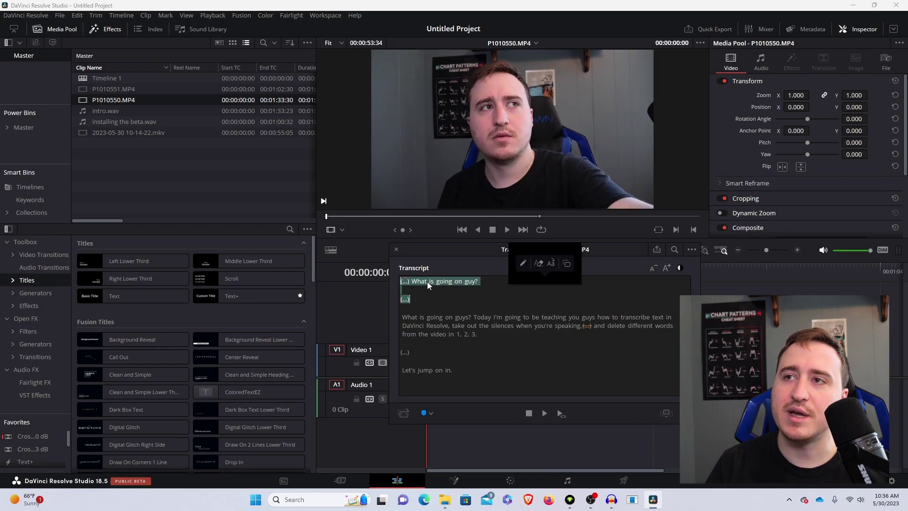
{"action": "left_click", "coordinate": [538, 264]}
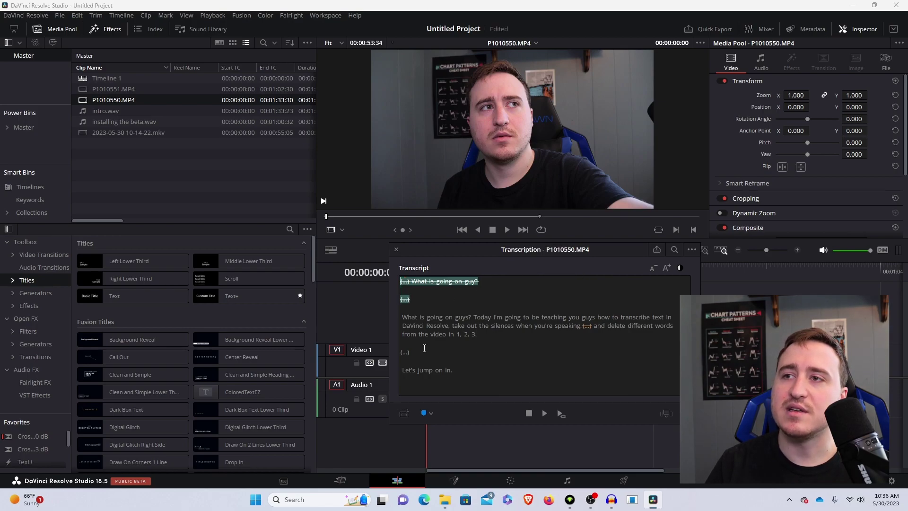
- Remove silent portions, then select the clean take through 'Let's jump on in.'
{"action": "left_click", "coordinate": [692, 250]}
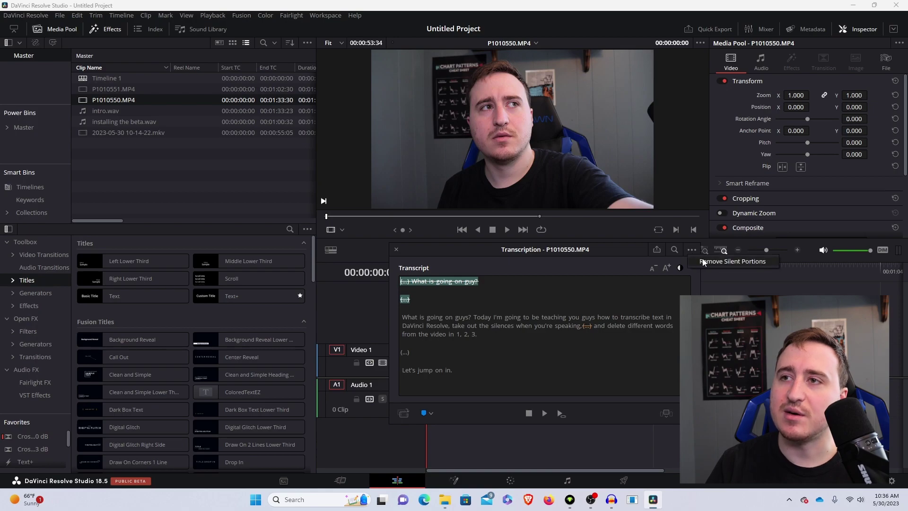
{"action": "left_click", "coordinate": [702, 261]}
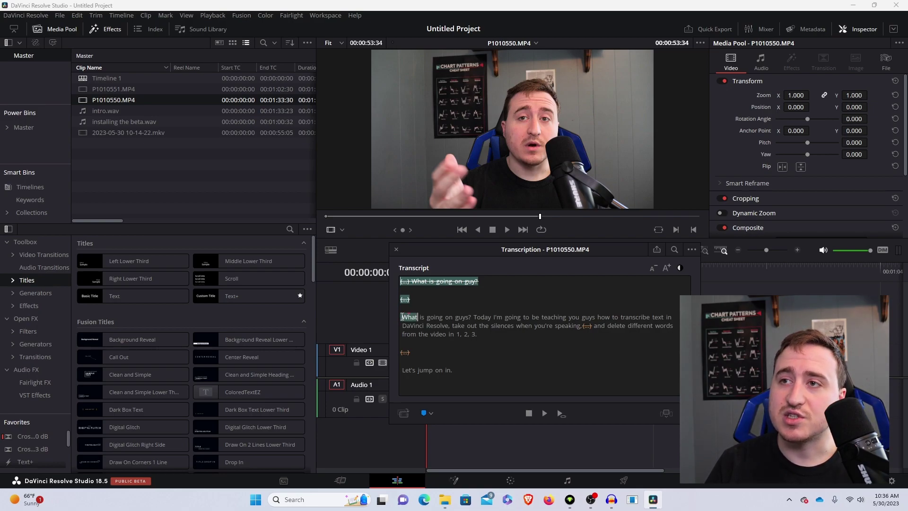
{"action": "left_click_drag", "start_coordinate": [401, 316], "coordinate": [532, 385]}
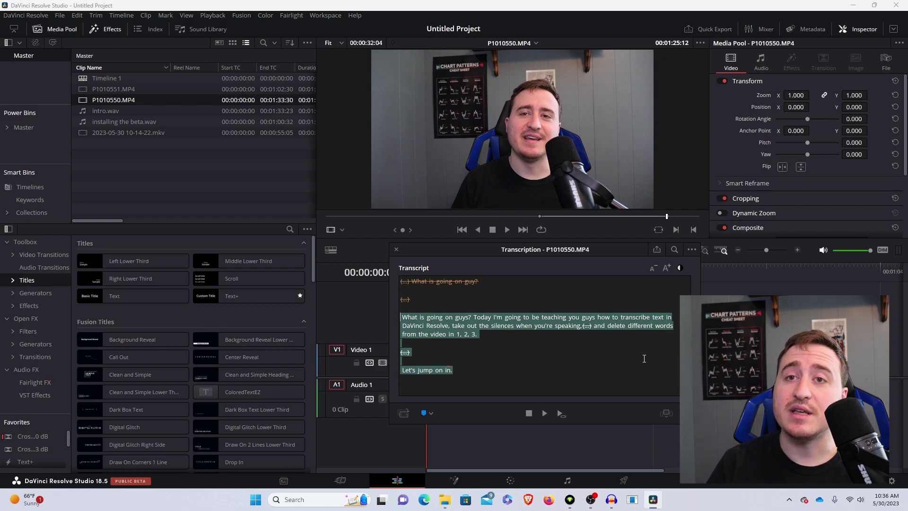
- Append the selected P1010550.MP4 take to Timeline 1, then play it back from the start
{"action": "left_click", "coordinate": [665, 415]}
{"action": "left_click_drag", "start_coordinate": [553, 249], "coordinate": [215, 83]}
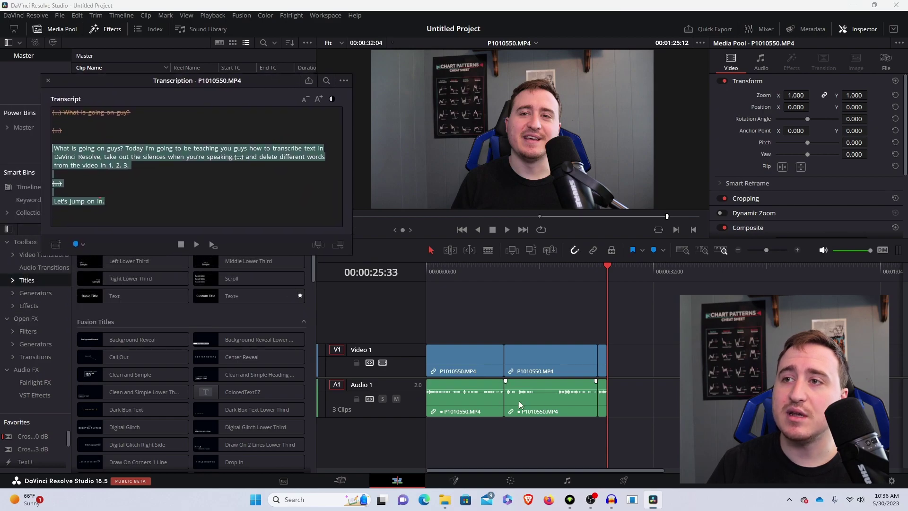
{"action": "key", "text": "Home"}
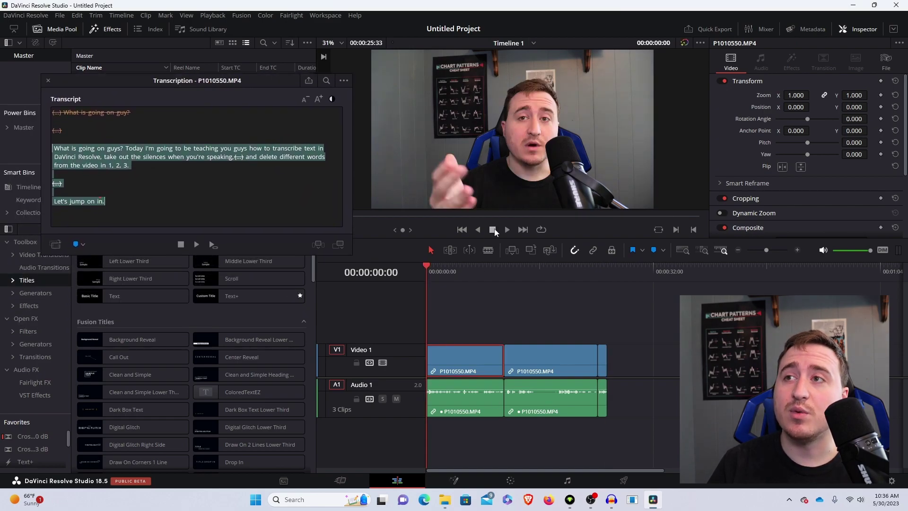
{"action": "left_click", "coordinate": [507, 230]}
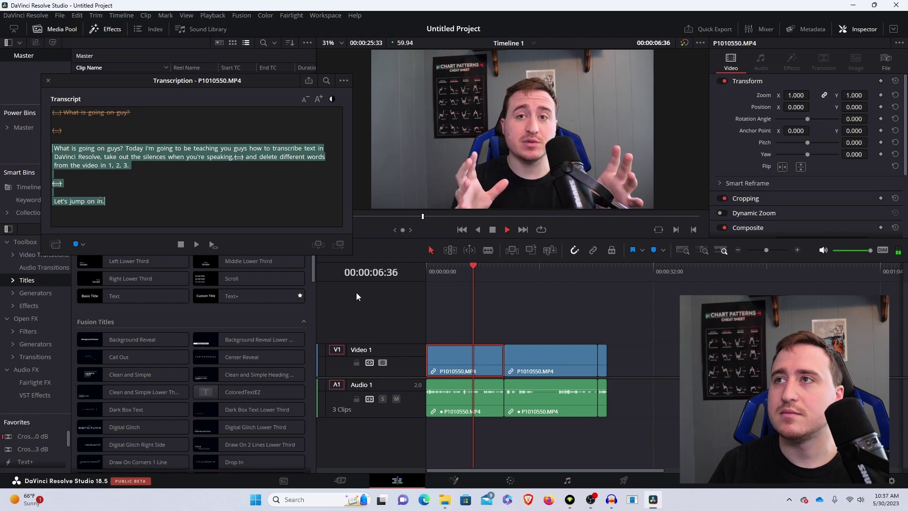
{"action": "left_click", "coordinate": [493, 230]}
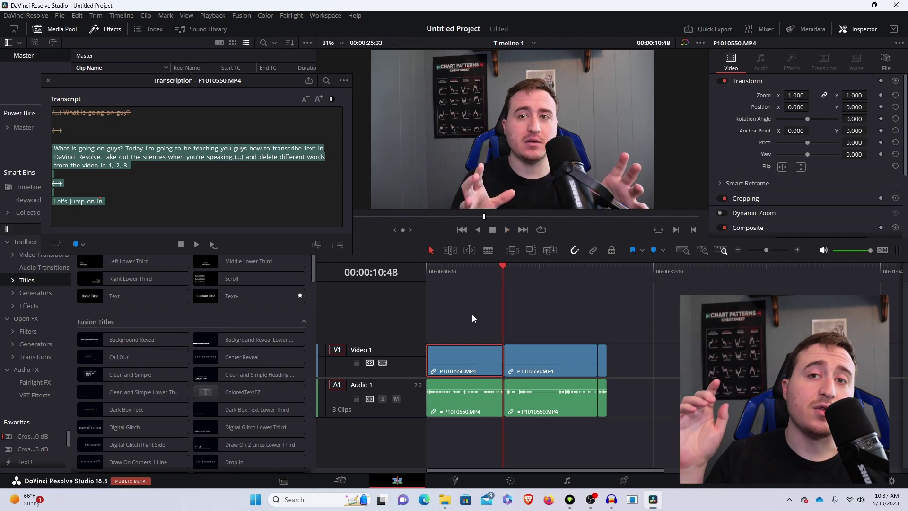